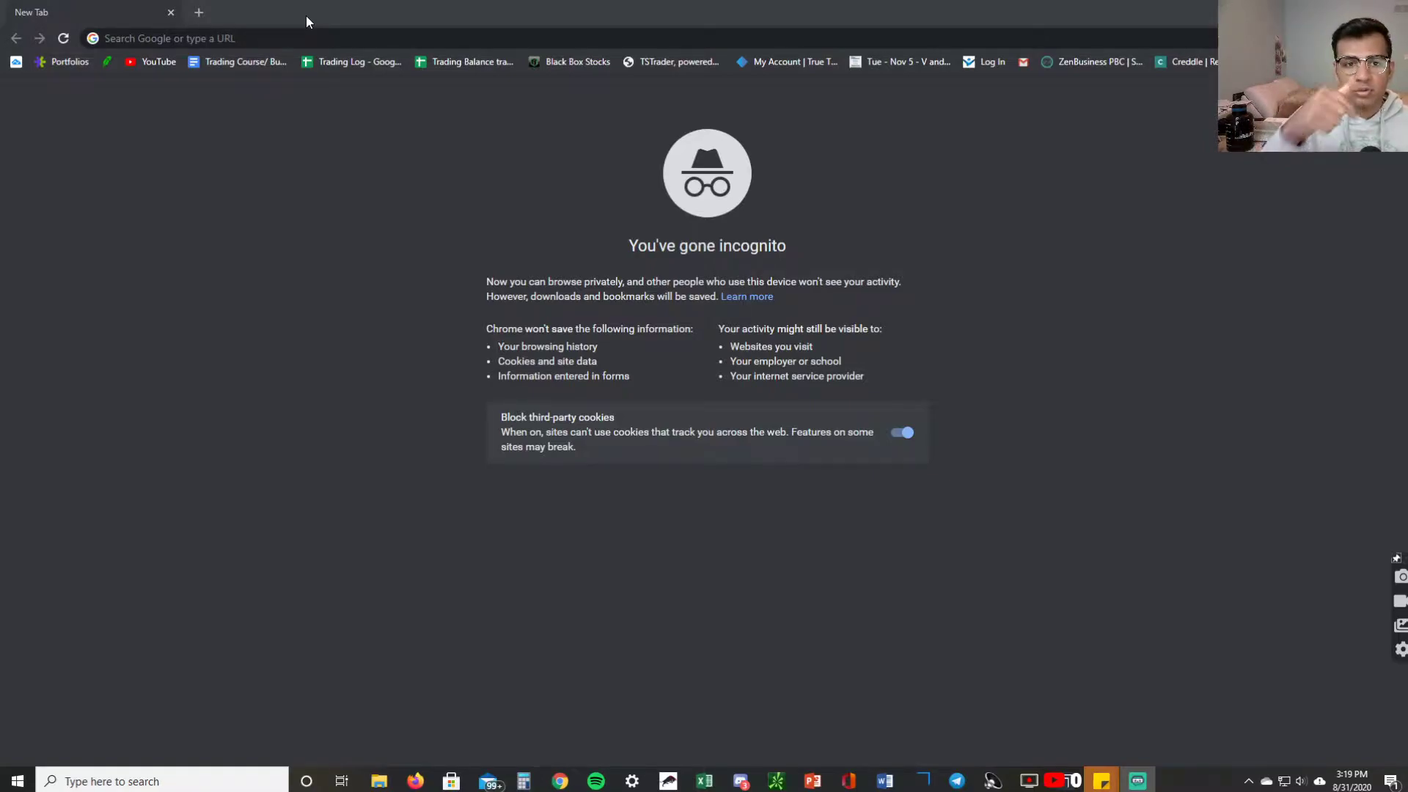
Load the shared Google Drive link to preview 'Trdaing Journal.xlsx'.
left_click(309, 39)
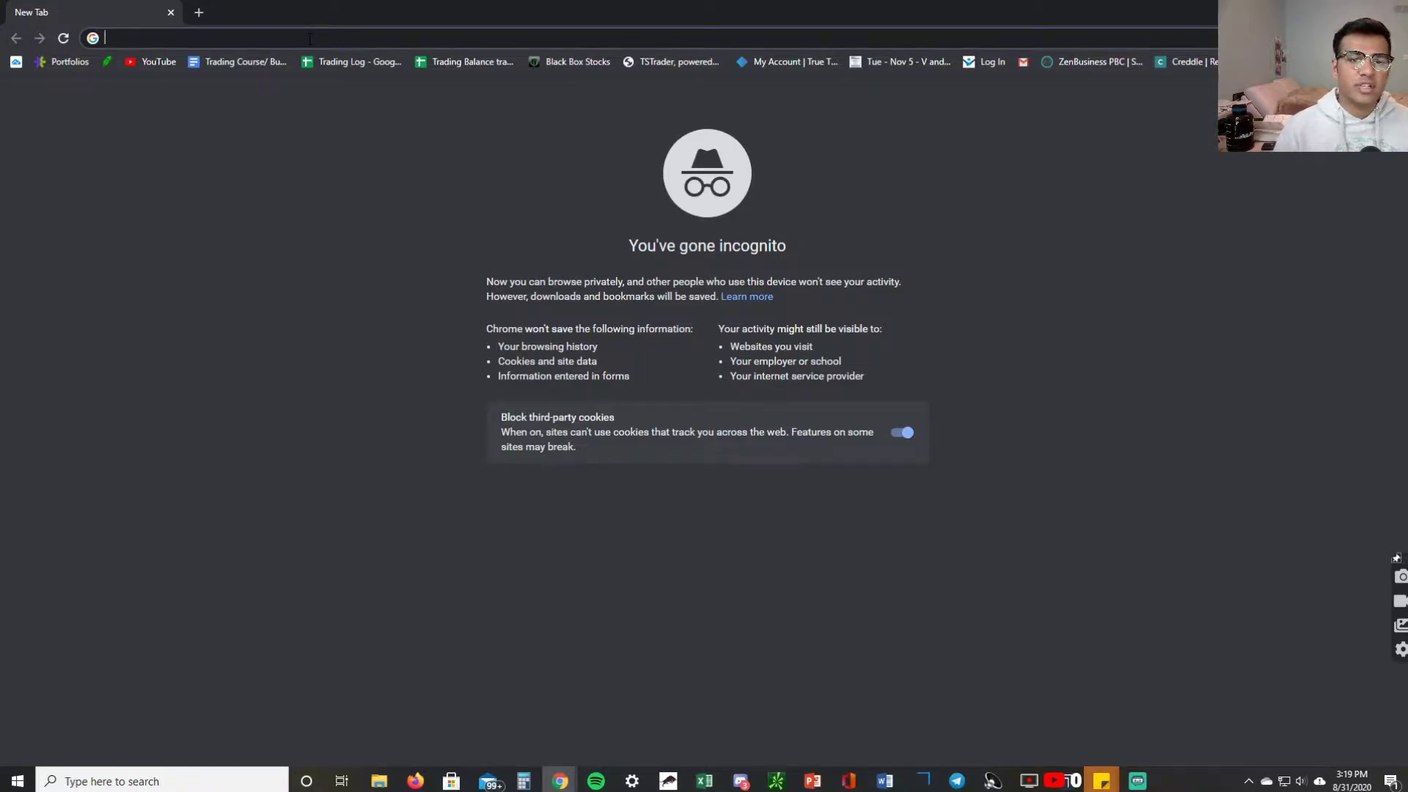
key("Return")
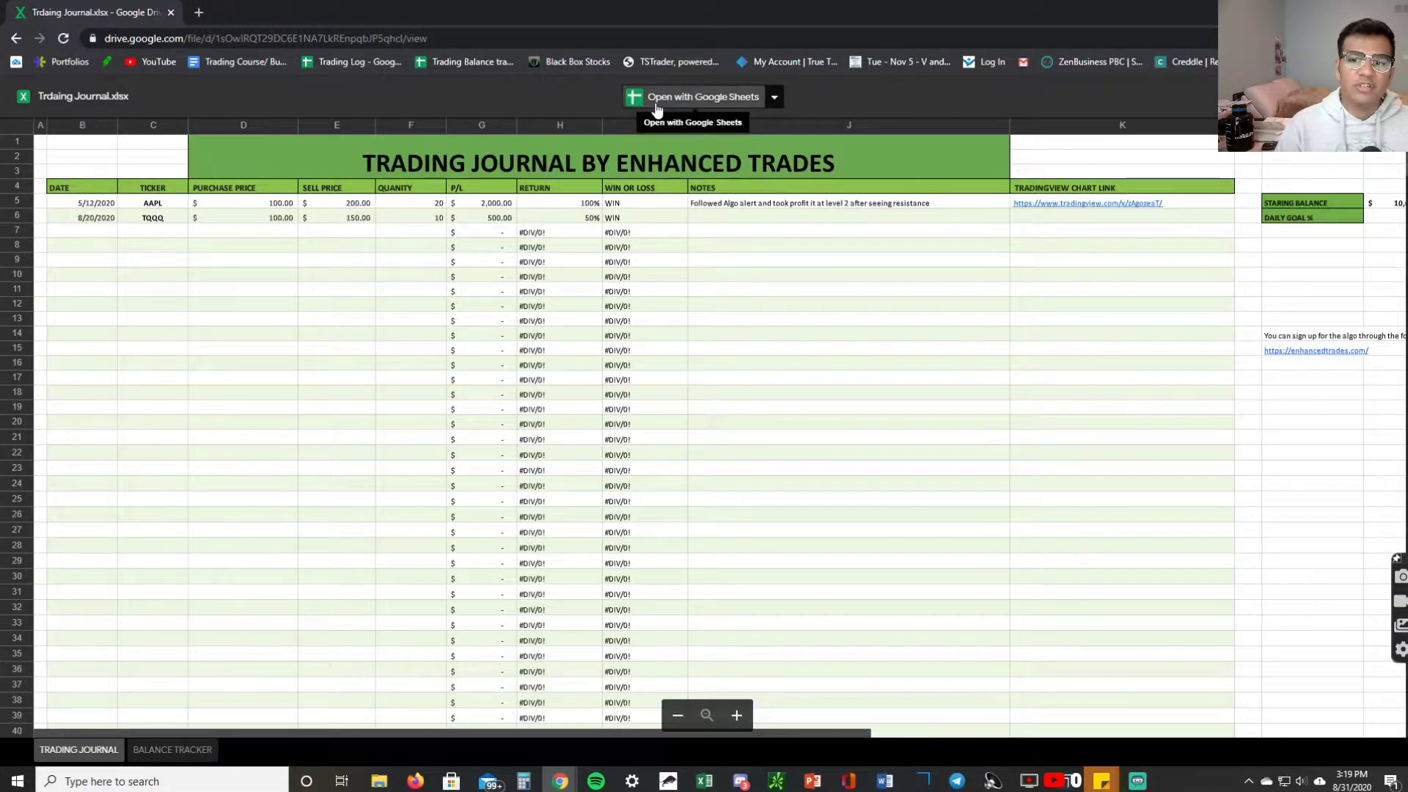
Open the file in Google Sheets and save an editable copy named 'Copy of Trdaing Journal'.
left_click(689, 109)
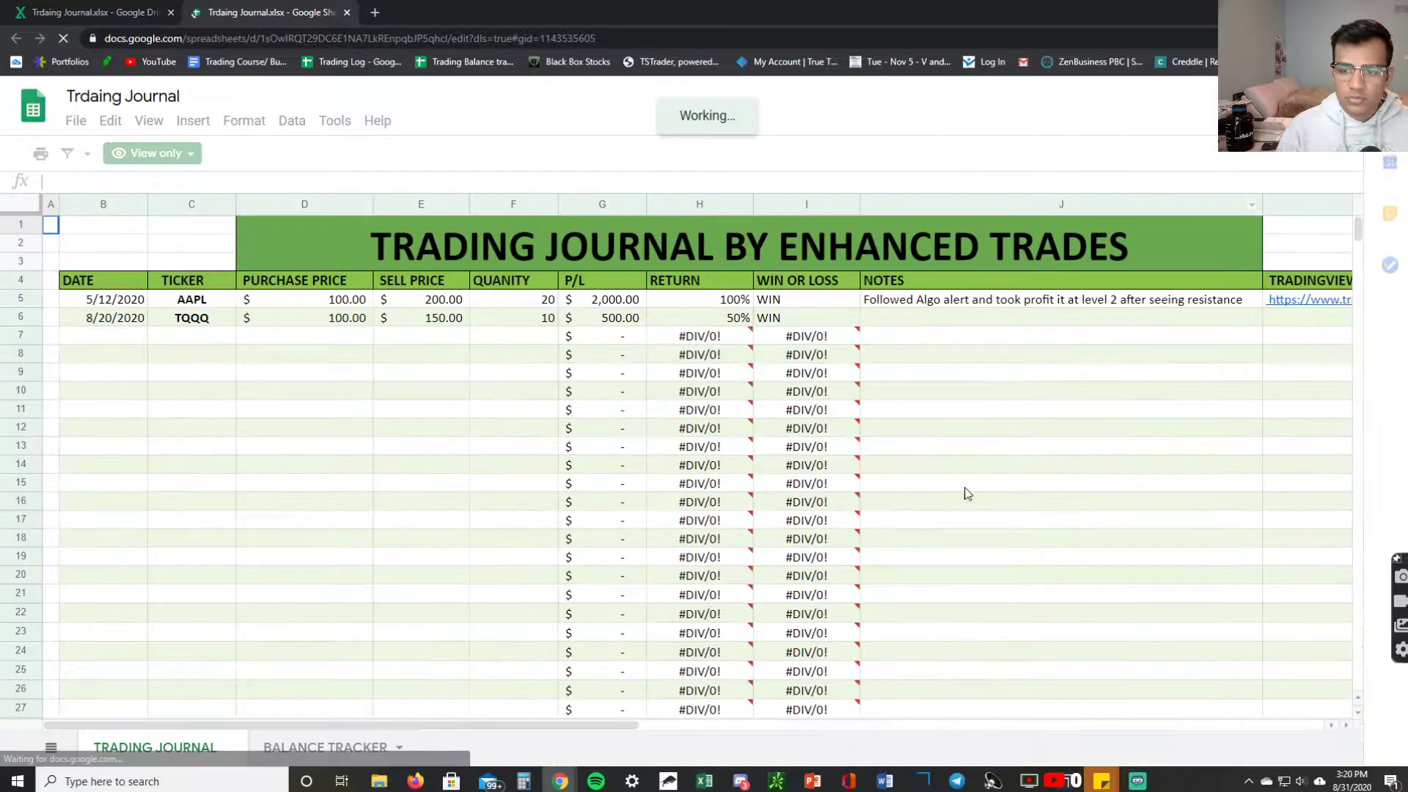
left_click(82, 121)
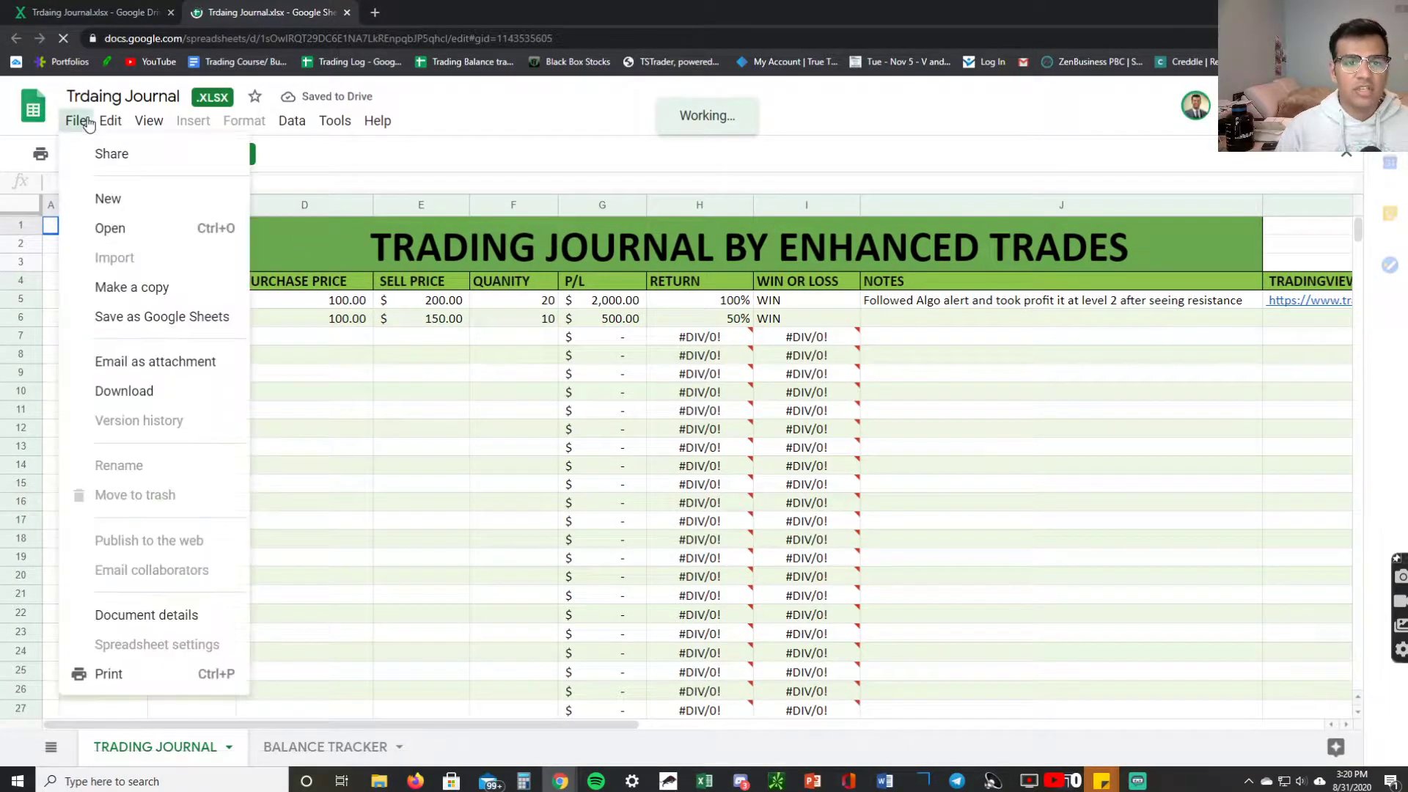
left_click(139, 288)
left_click(815, 529)
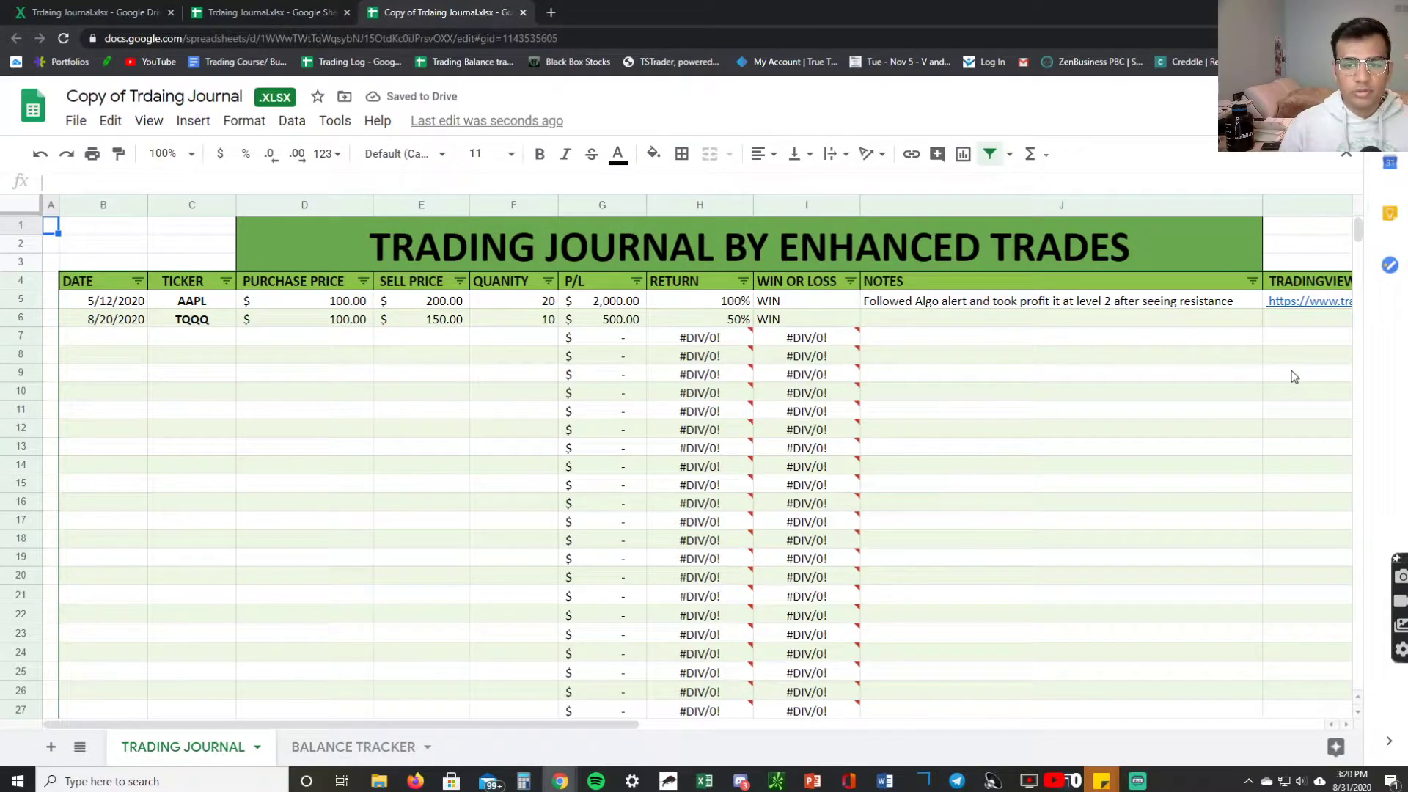
left_click(410, 370)
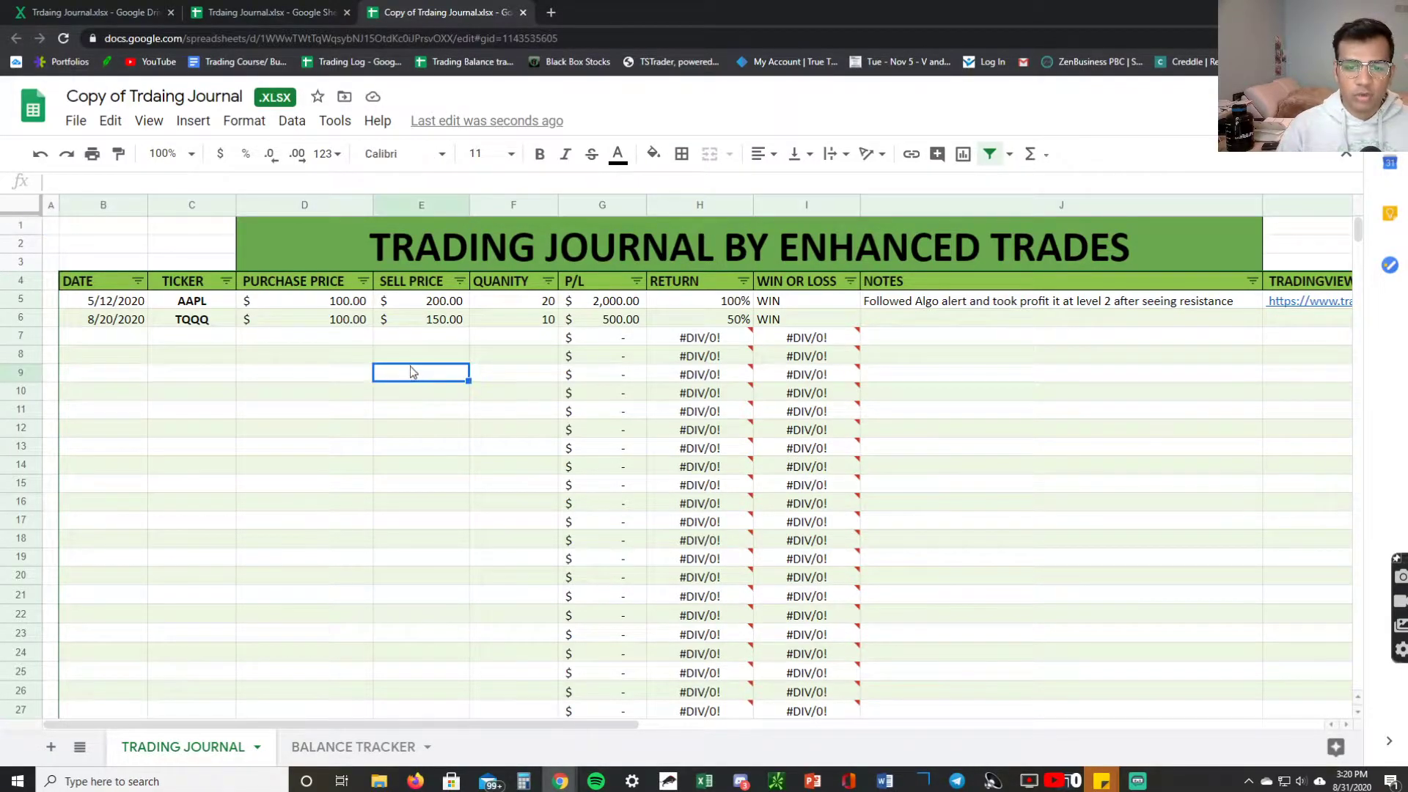
type("nfknksd")
key("BackSpace")
key("BackSpace")
key("BackSpace")
key("BackSpace")
key("BackSpace")
key("BackSpace")
key("BackSpace")
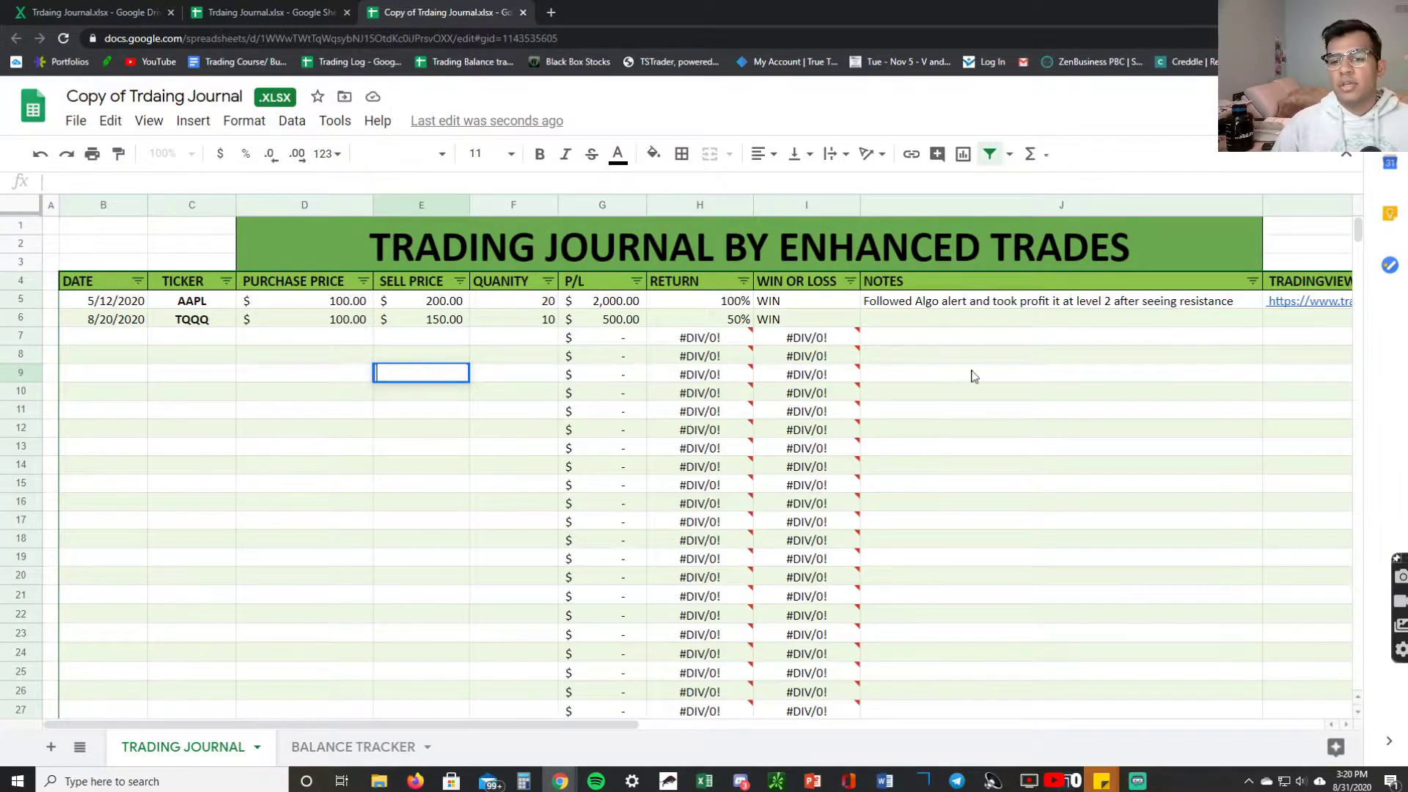
left_click(1015, 360)
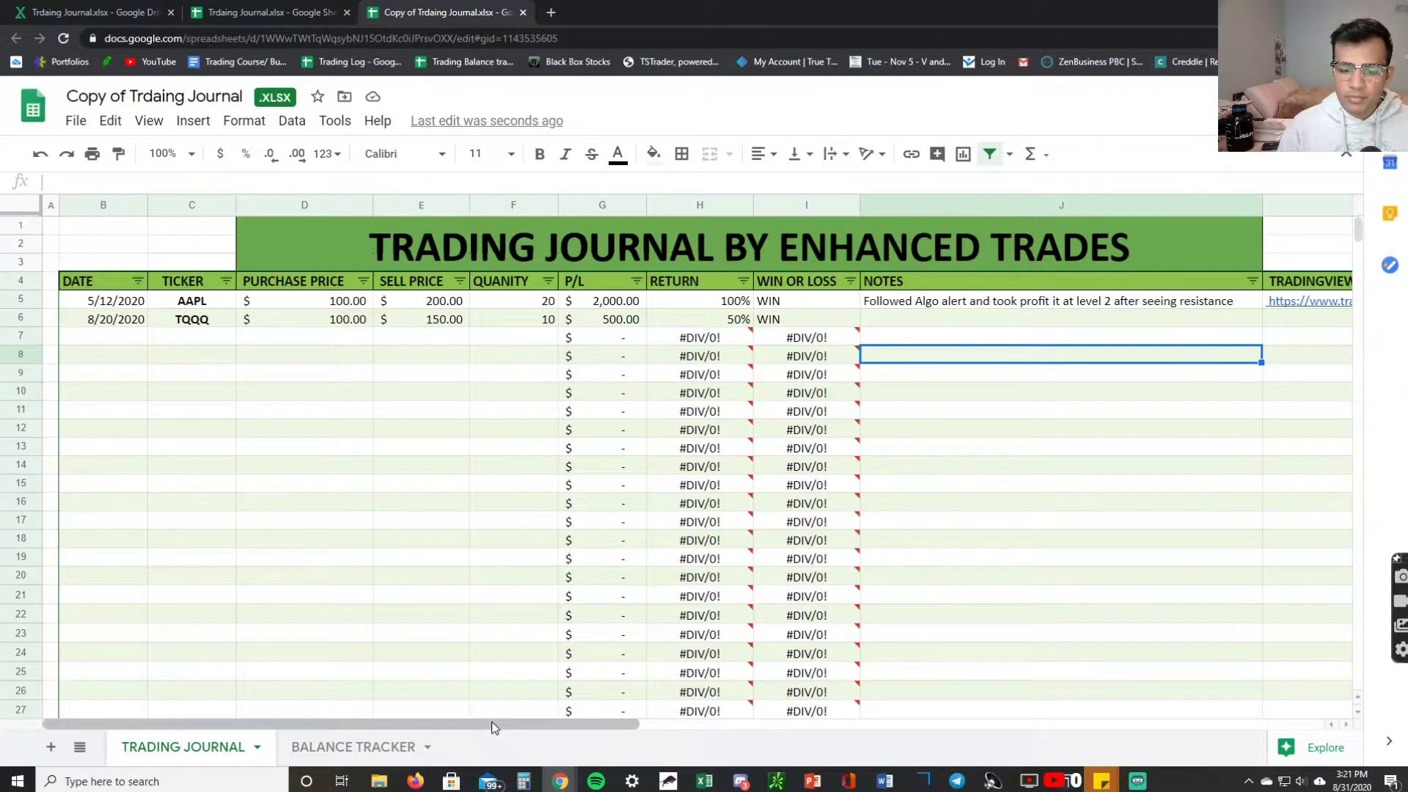
Scroll the journal right to column K and its TradingView chart link in row 5.
left_click_drag(493, 726, 605, 720)
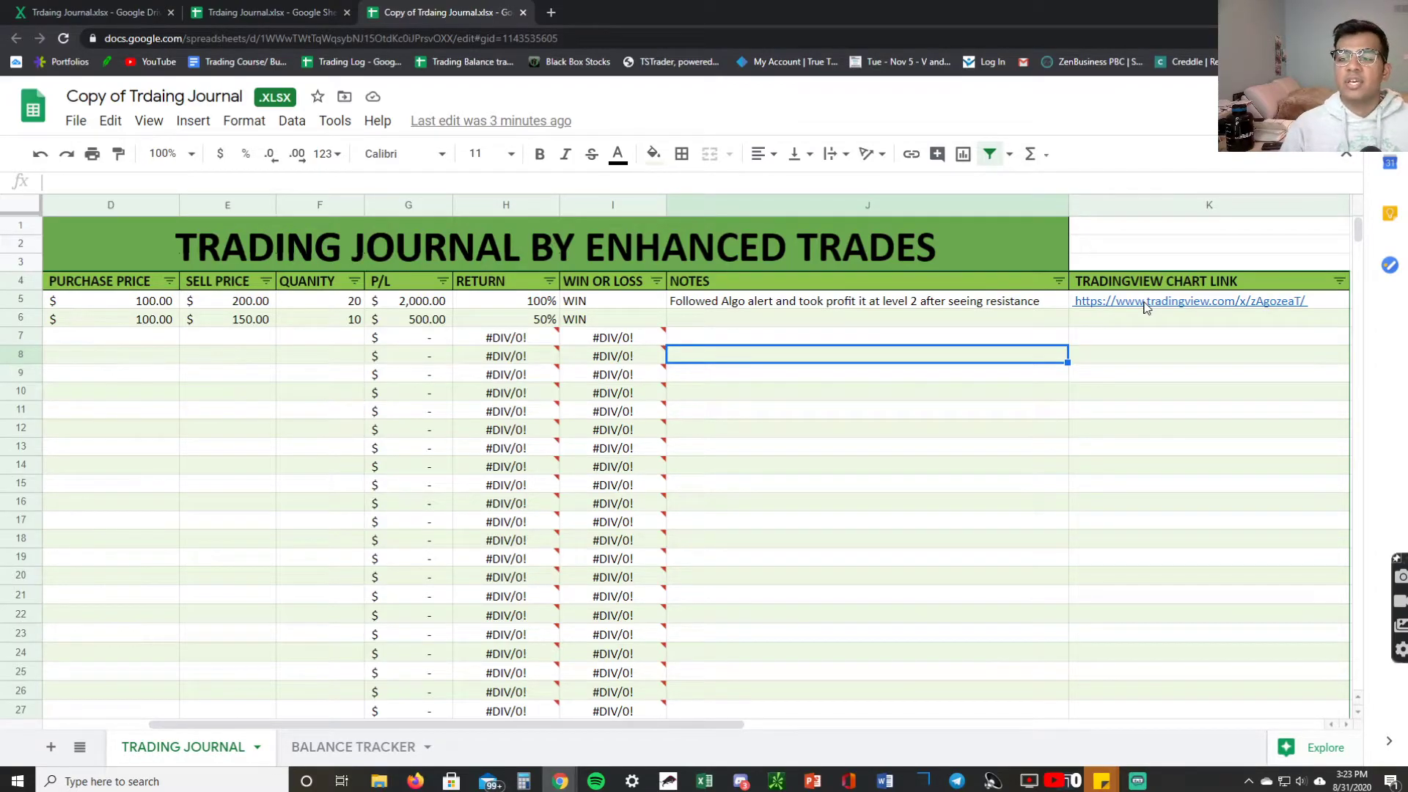
Load the TradingView TQQQ chart from cell K5 in a new tab, then return to the journal.
left_click(1147, 307)
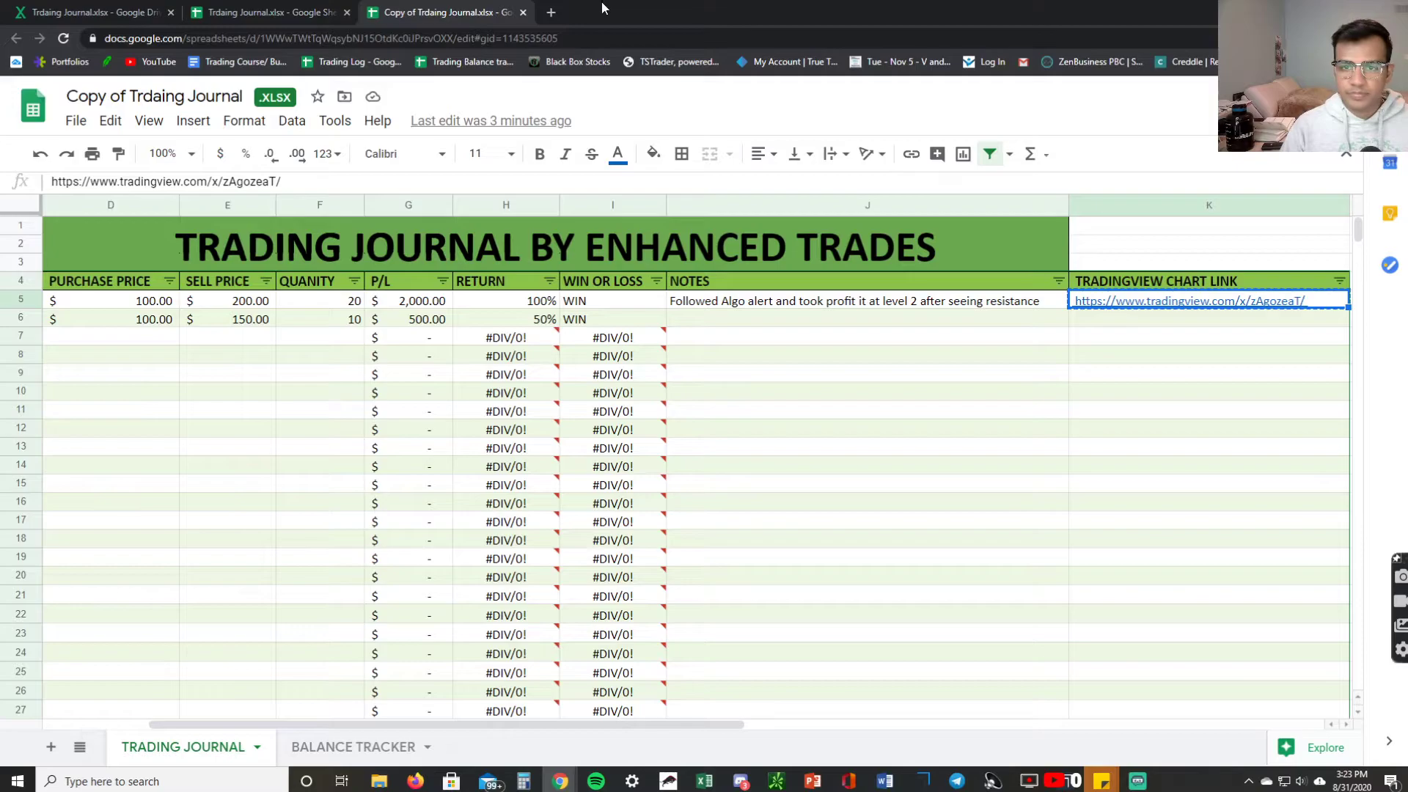
left_click(551, 12)
key("ctrl+v")
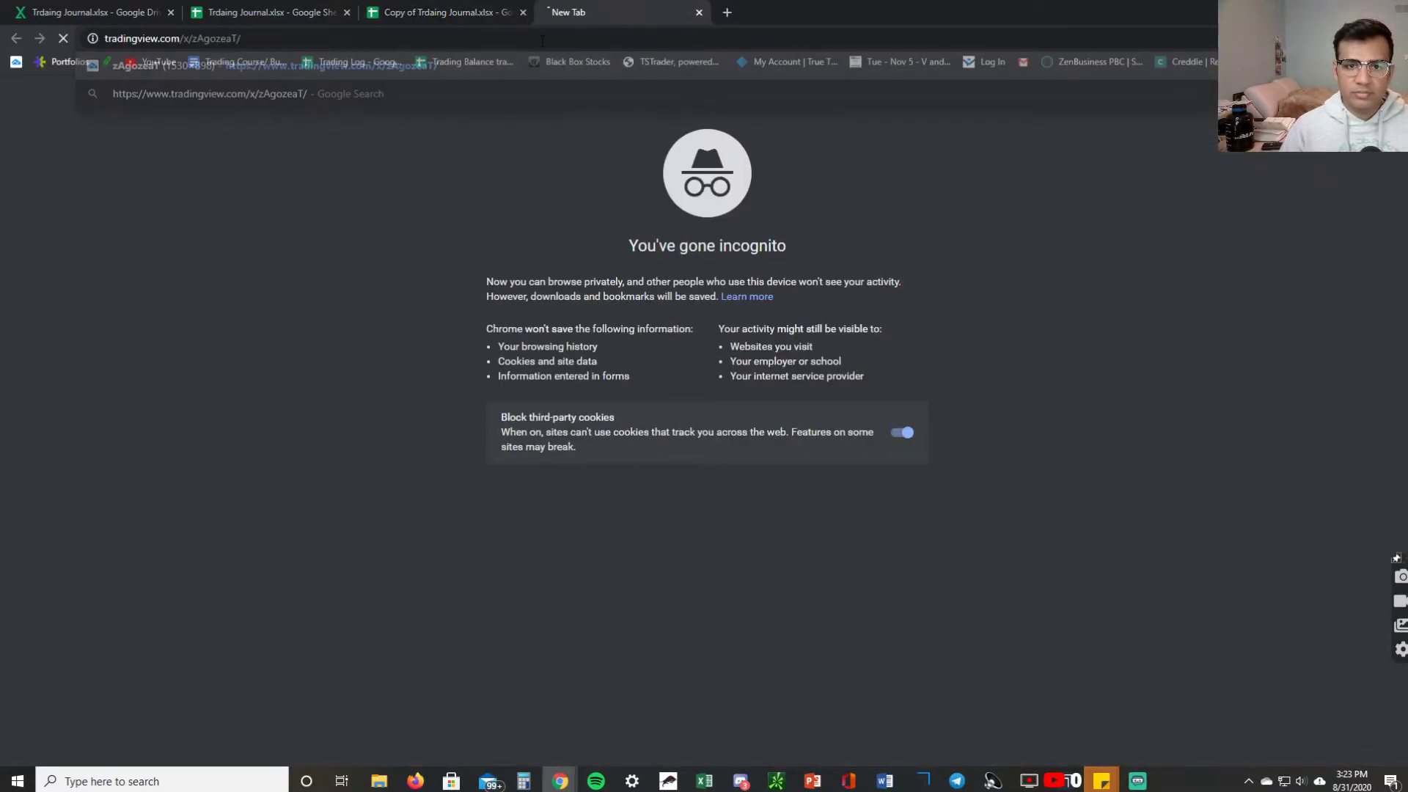
key("Return")
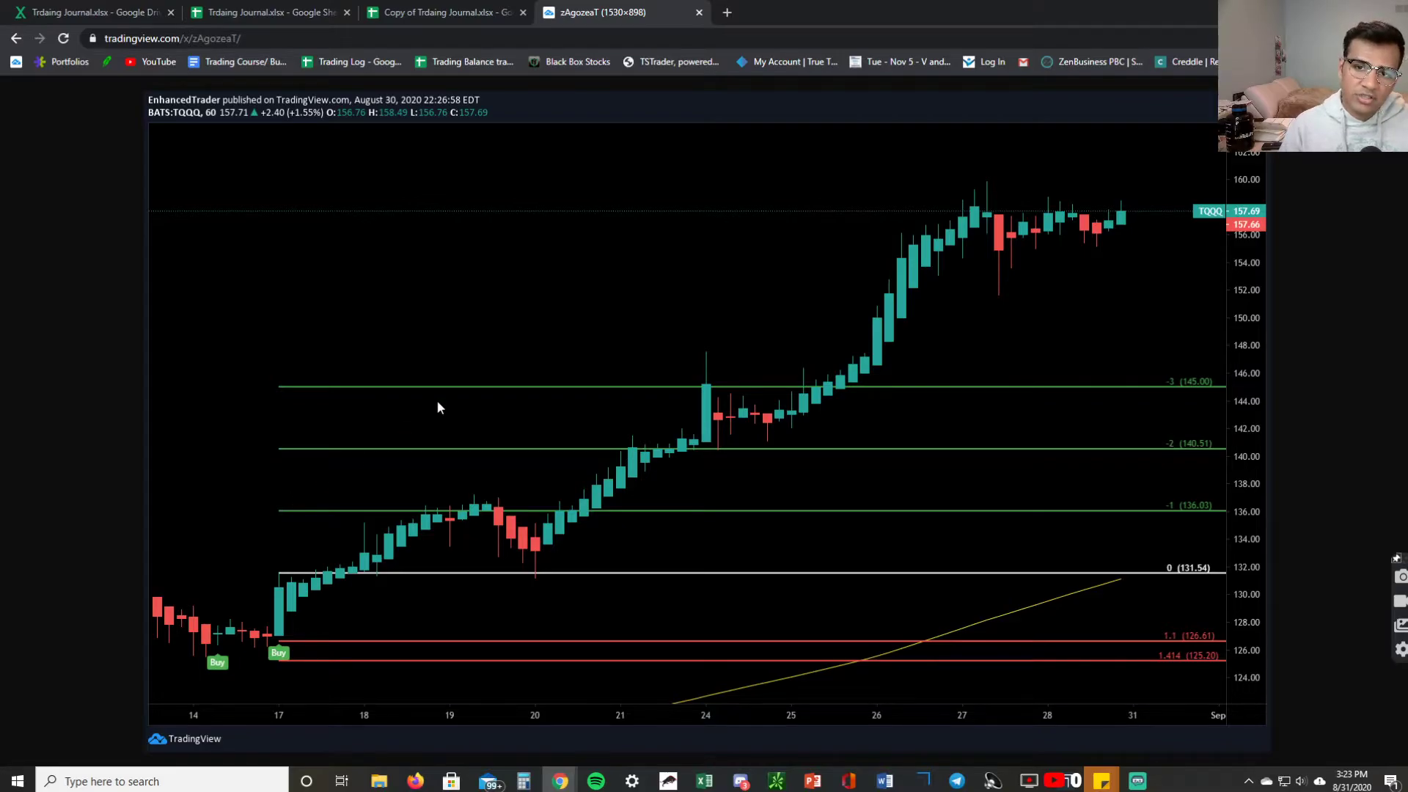
left_click(458, 6)
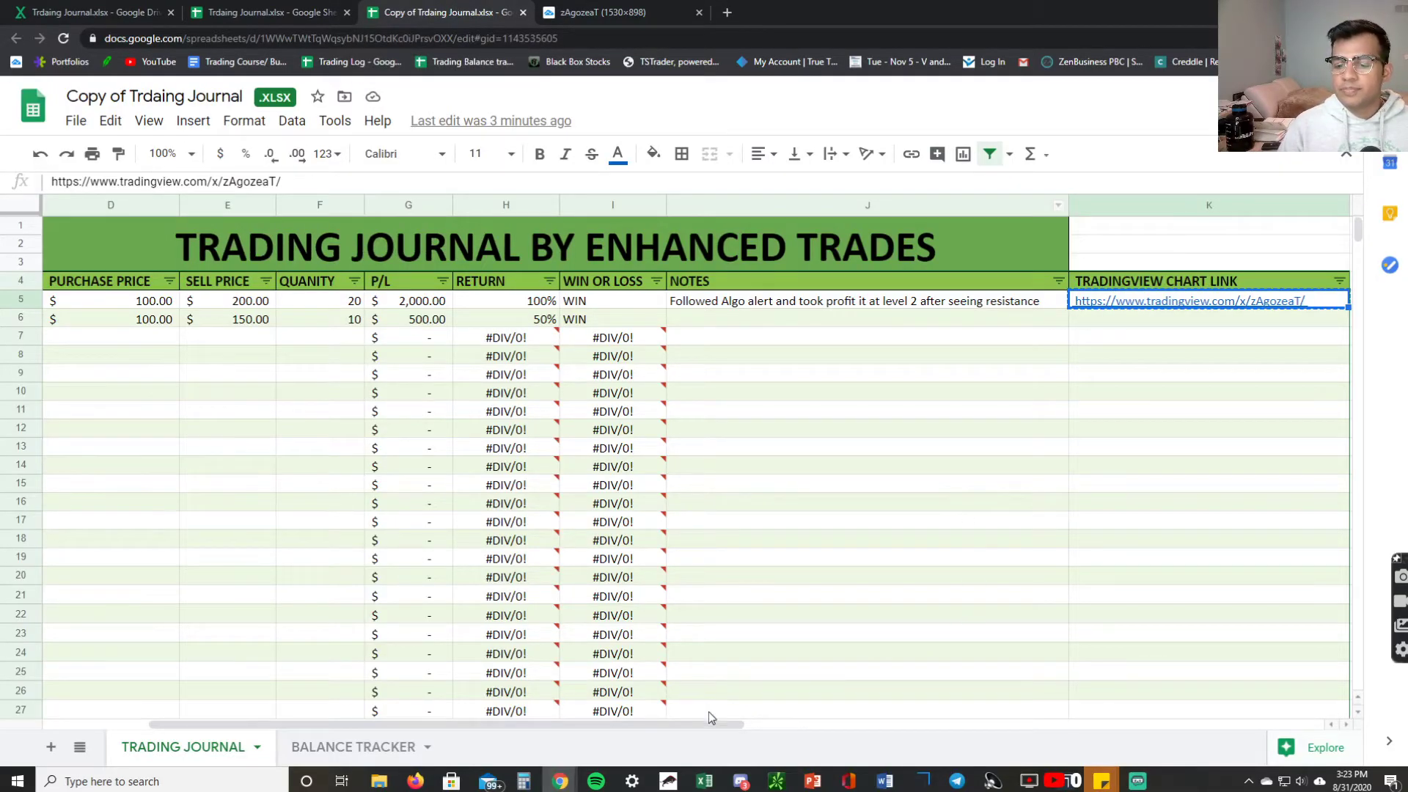
Scroll right and check the $10,000.00 starting balance in N5 and 1% daily goal in N6.
left_click_drag(714, 728, 929, 728)
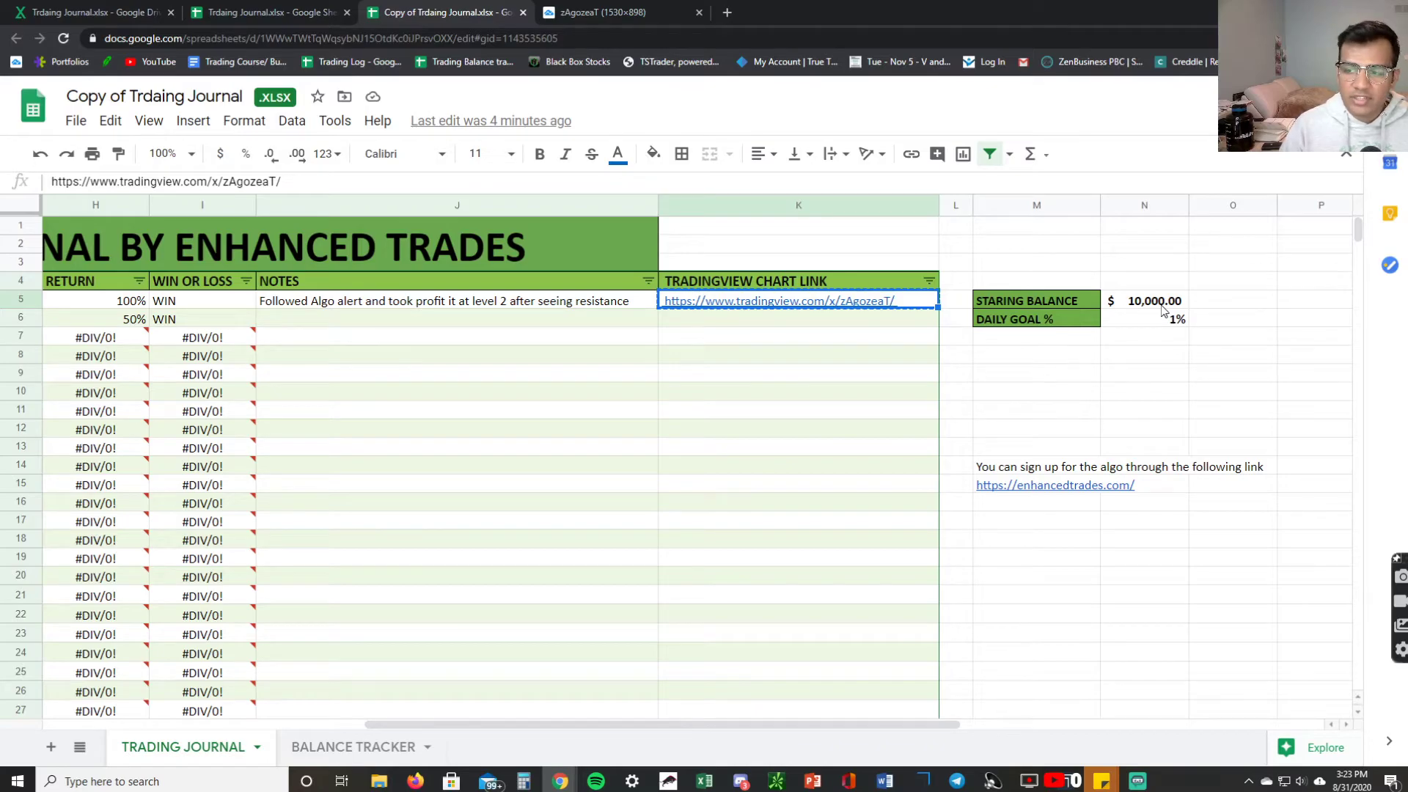
left_click(1162, 306)
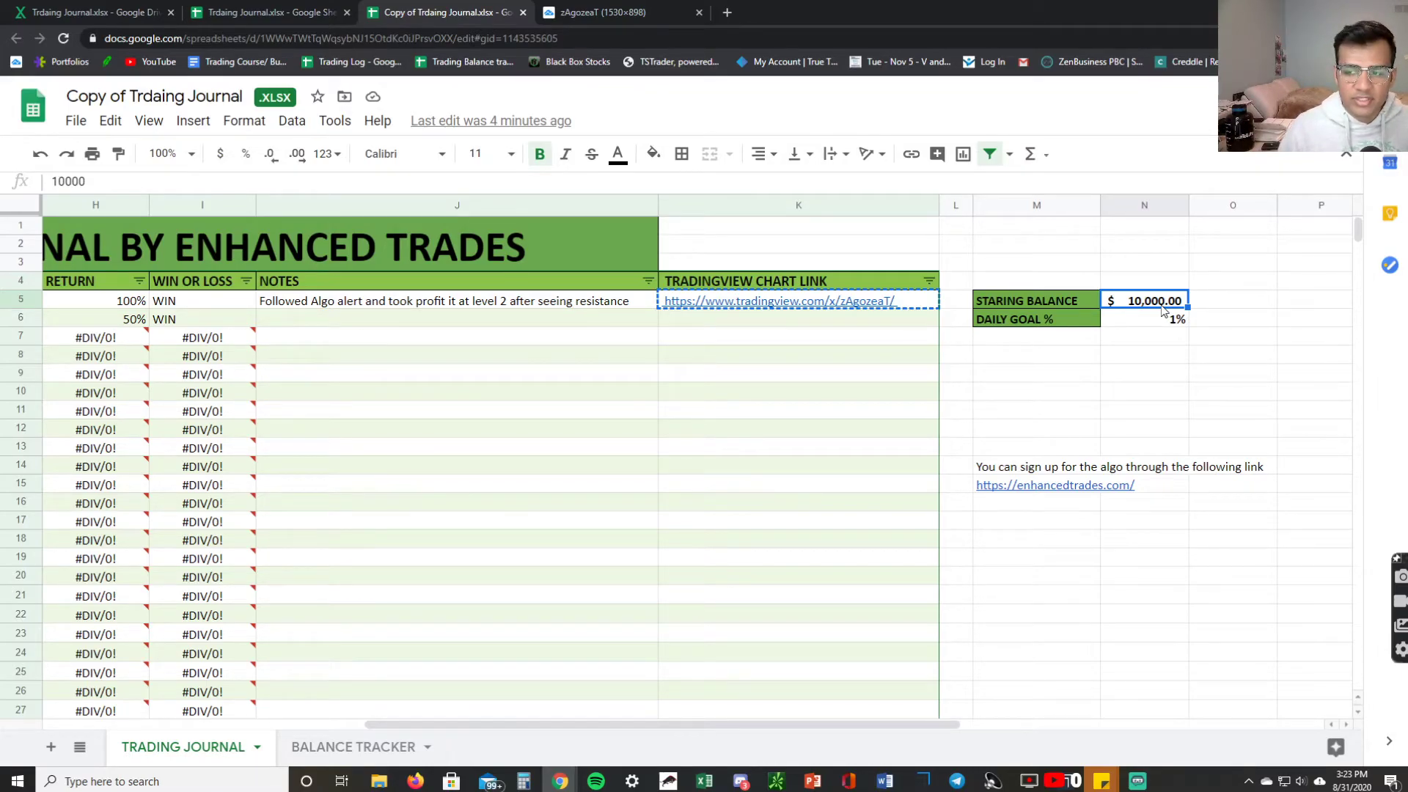
left_click(1155, 321)
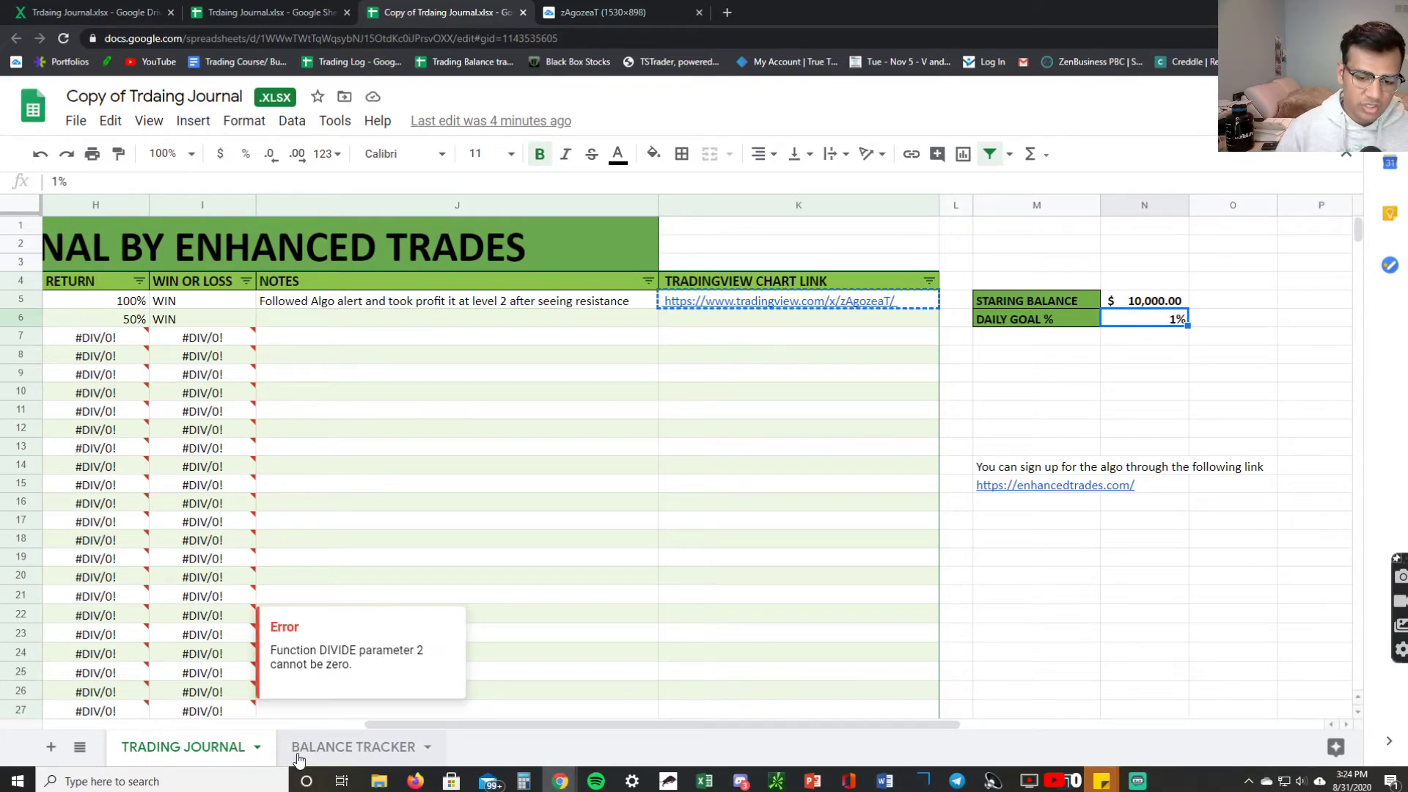
left_click(338, 754)
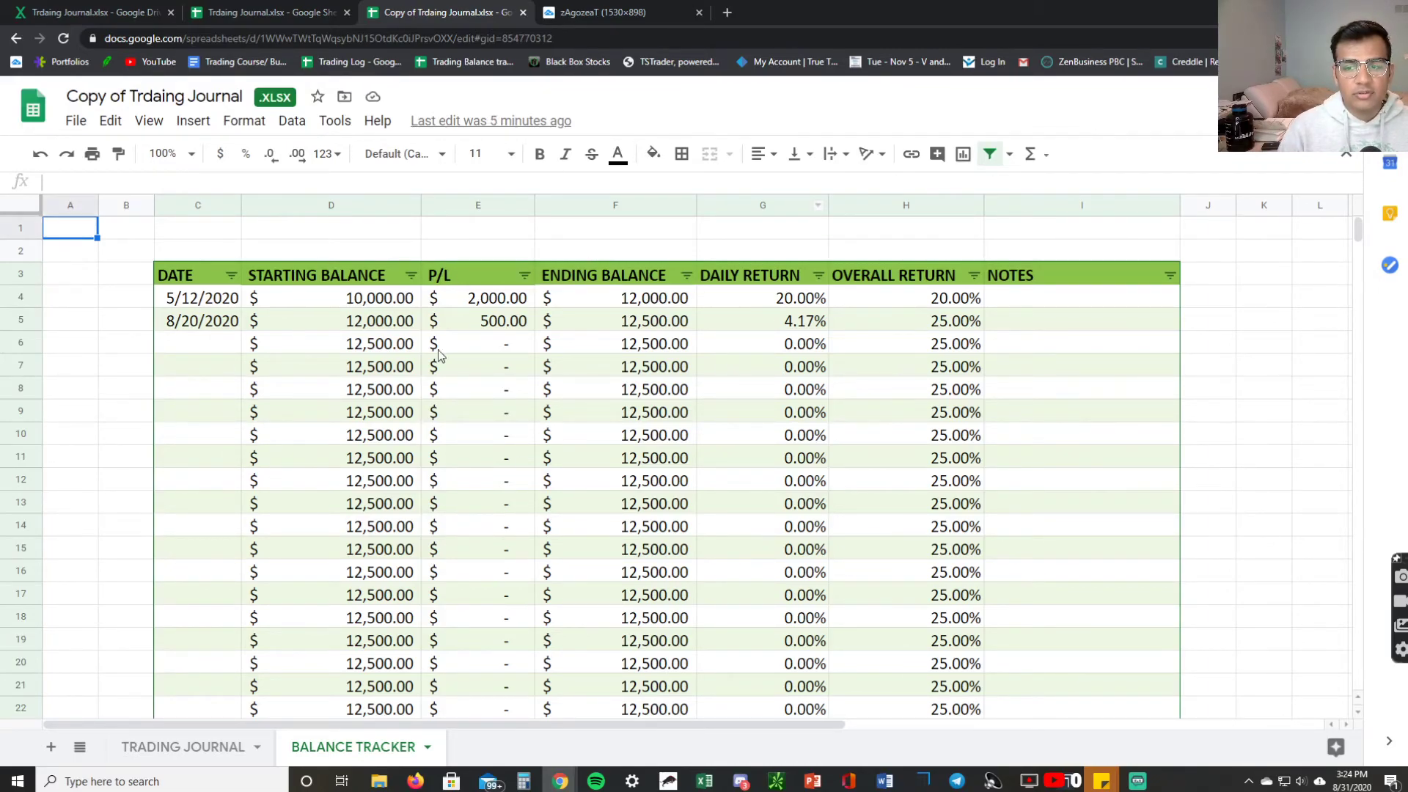
left_click(165, 755)
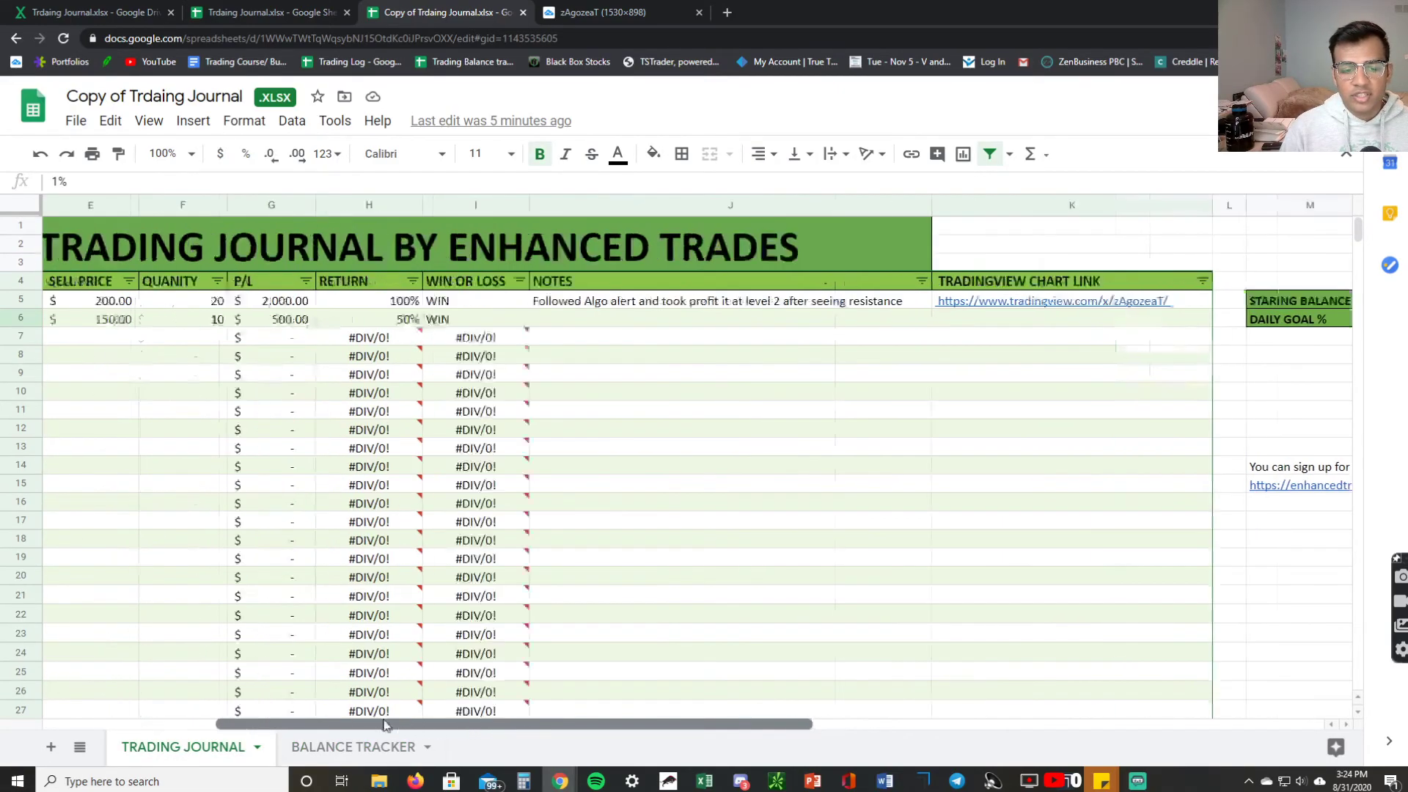
left_click_drag(495, 725, 372, 726)
left_click(387, 755)
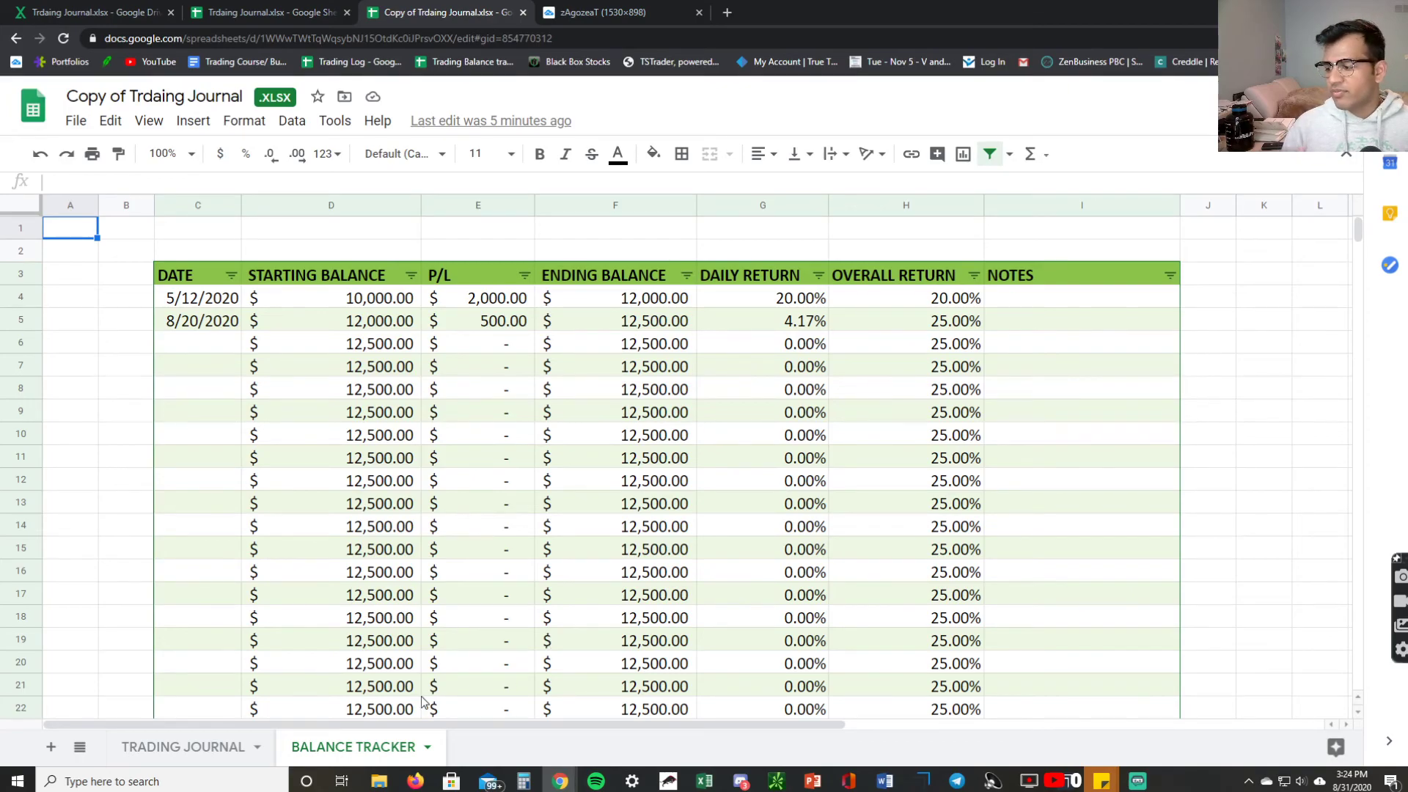
left_click(167, 747)
left_click_drag(776, 730, 694, 730)
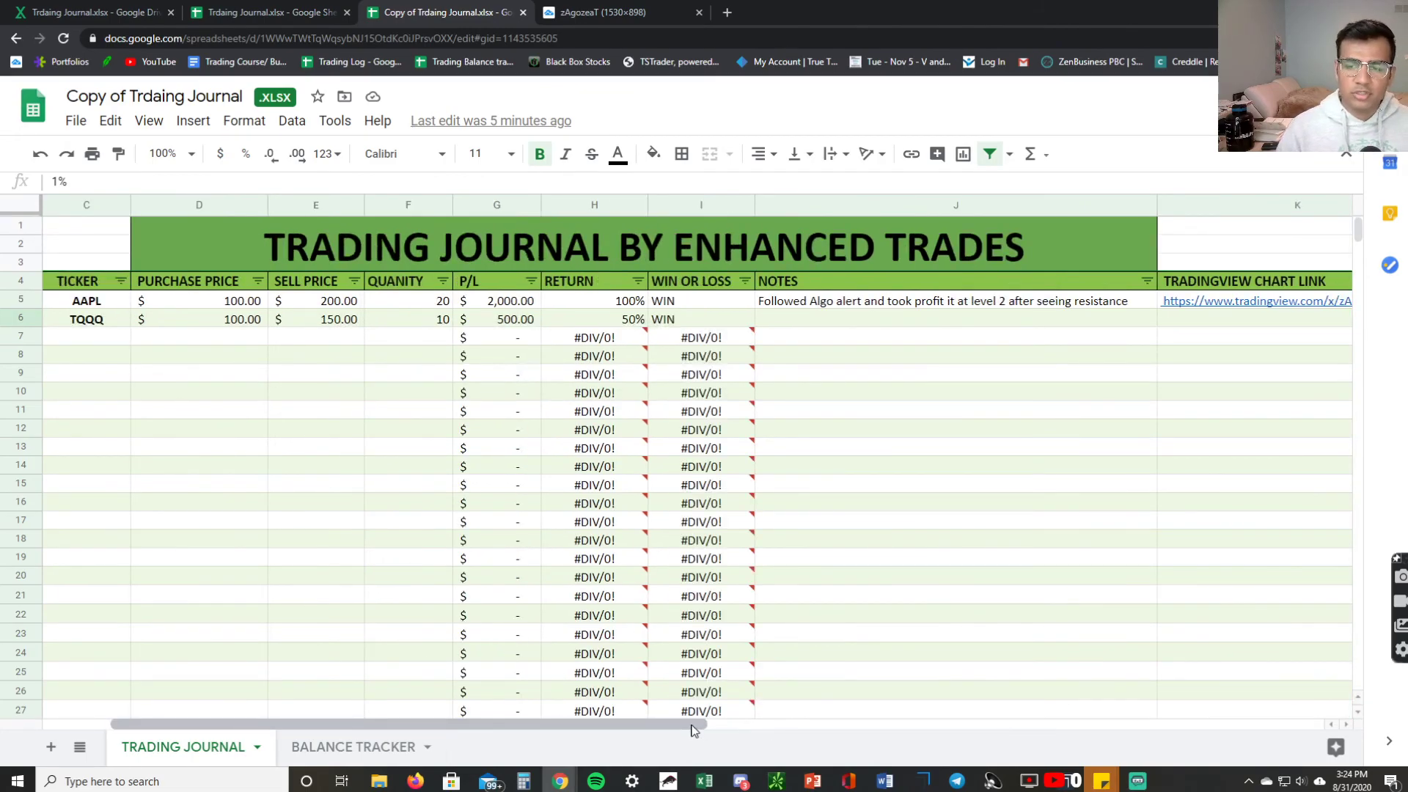
left_click_drag(694, 730, 688, 729)
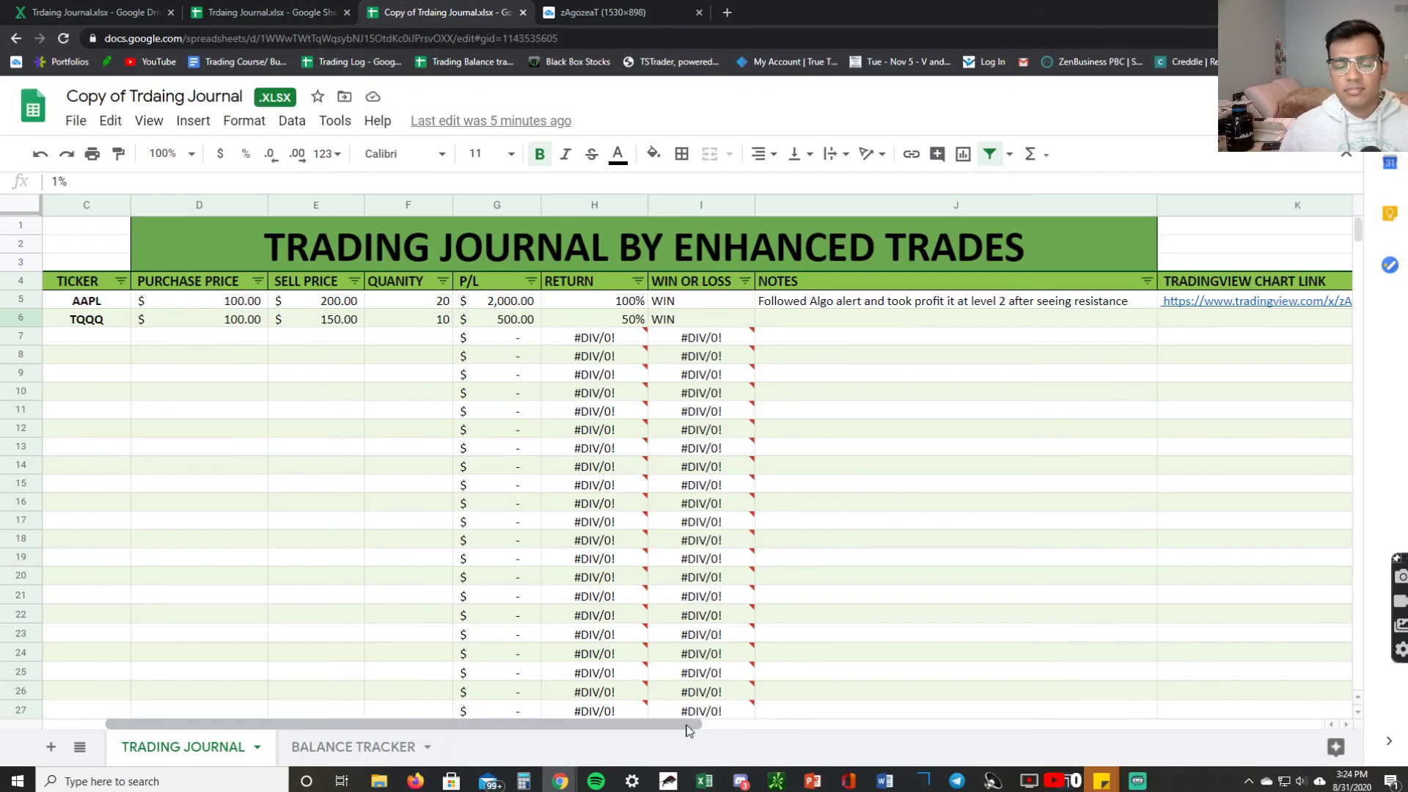